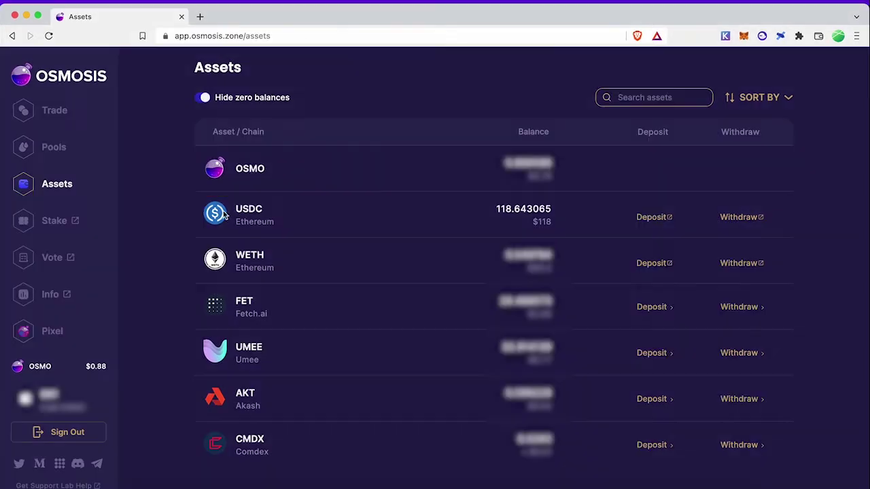
# Withdraw the USDC (Ethereum) balance from Osmosis, opening Satellite in a new tab
pyautogui.moveTo(270, 217); pyautogui.dragTo(232, 208)
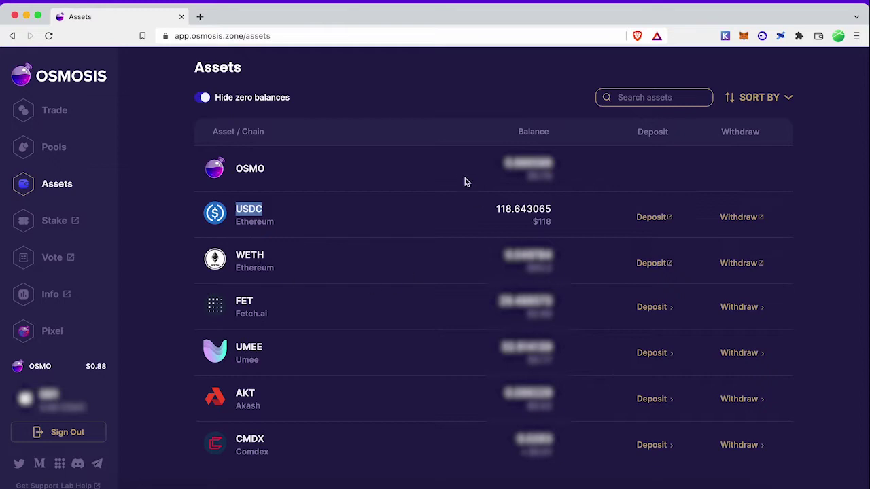
pyautogui.click(438, 221)
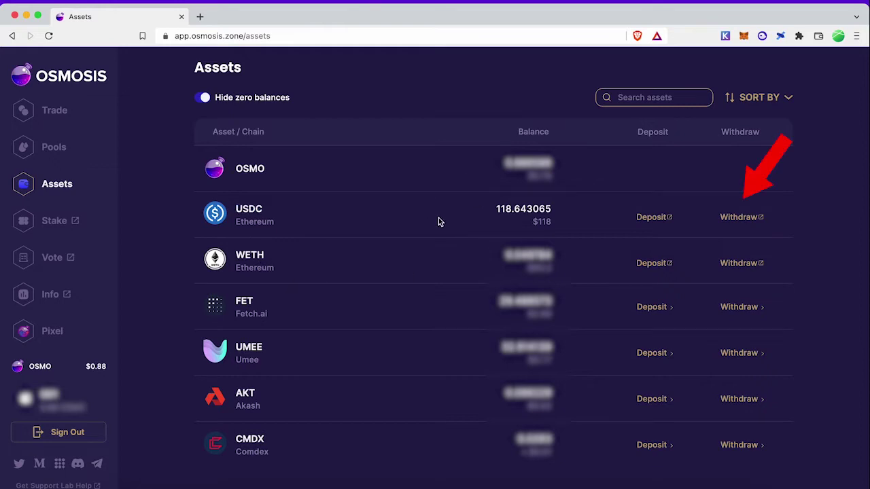
pyautogui.click(741, 222)
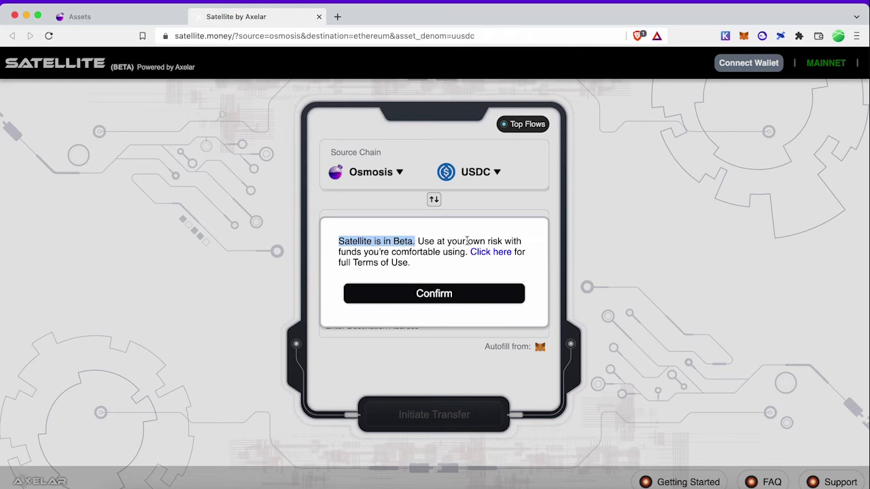
# Accept Satellite's beta risk notice and review the Osmosis-to-Ethereum USDC transfer form
pyautogui.moveTo(467, 241)
pyautogui.mouseDown()
pyautogui.moveTo(509, 241)
pyautogui.moveTo(505, 280)
pyautogui.mouseUp()
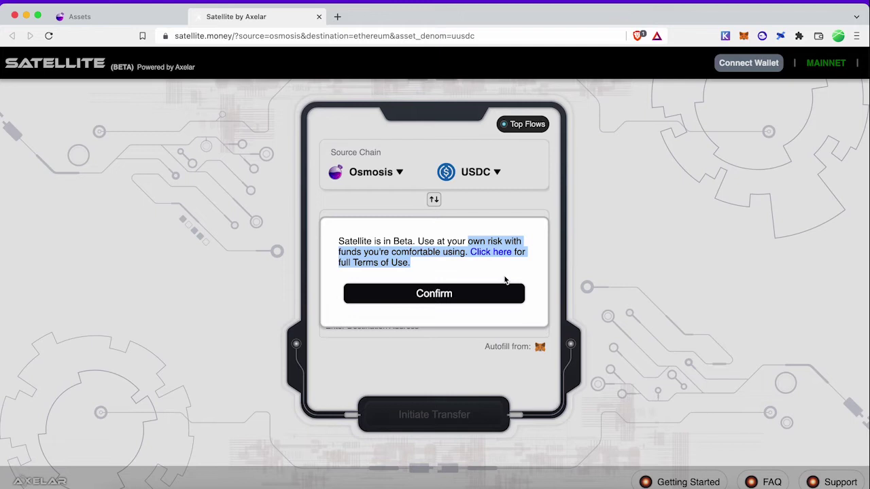
pyautogui.click(505, 280)
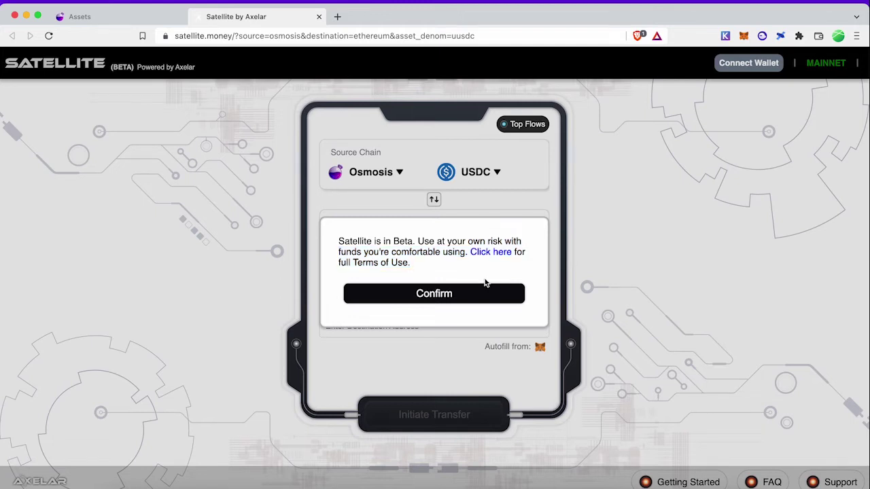
pyautogui.click(423, 294)
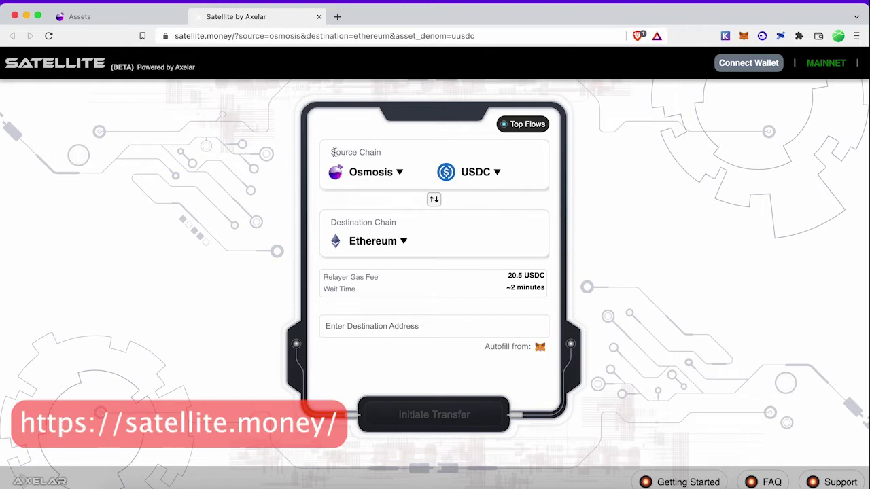
pyautogui.moveTo(332, 154); pyautogui.dragTo(382, 154)
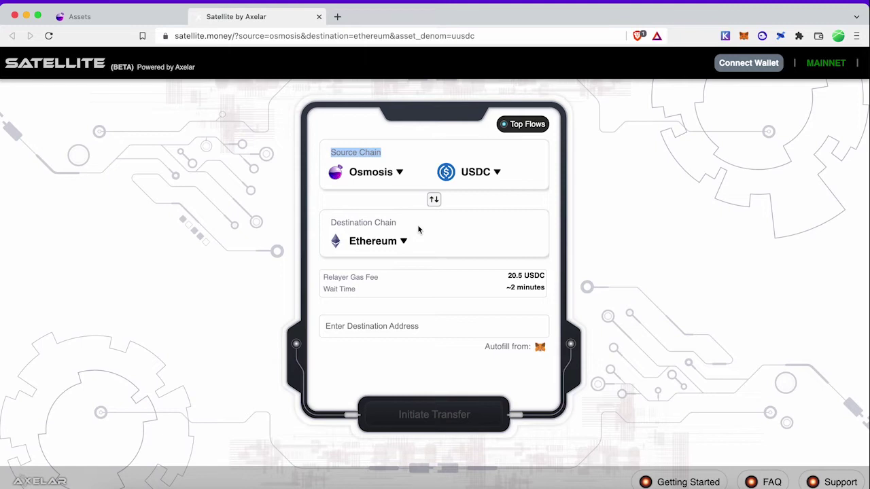
pyautogui.moveTo(328, 227); pyautogui.dragTo(409, 232)
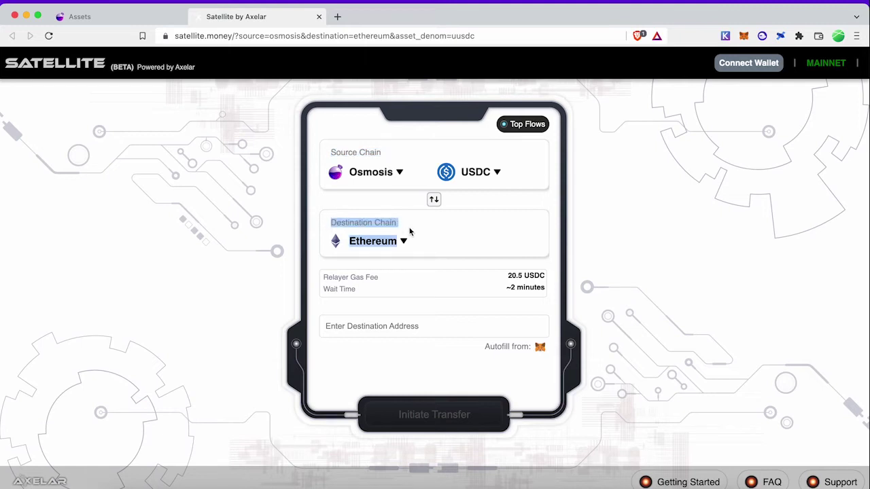
pyautogui.click(409, 232)
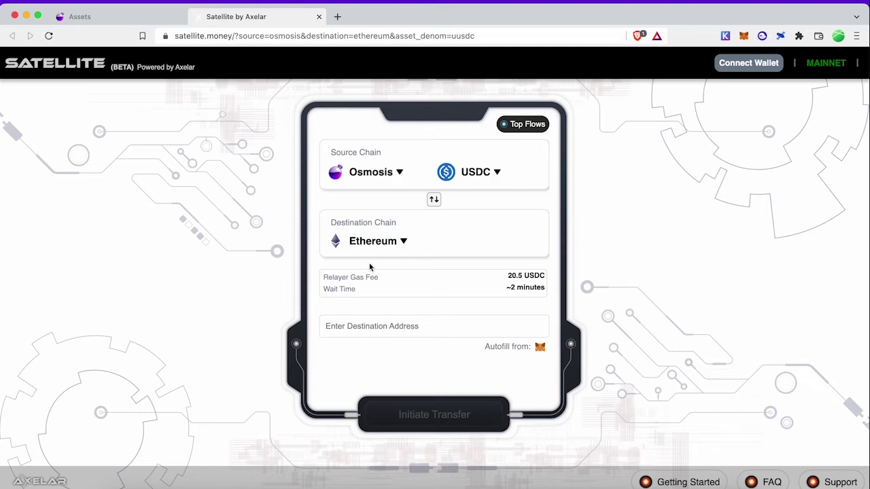
# Change the destination chain to Polygon, bringing the relayer fee to 1.5 axlUSDC
pyautogui.click(388, 252)
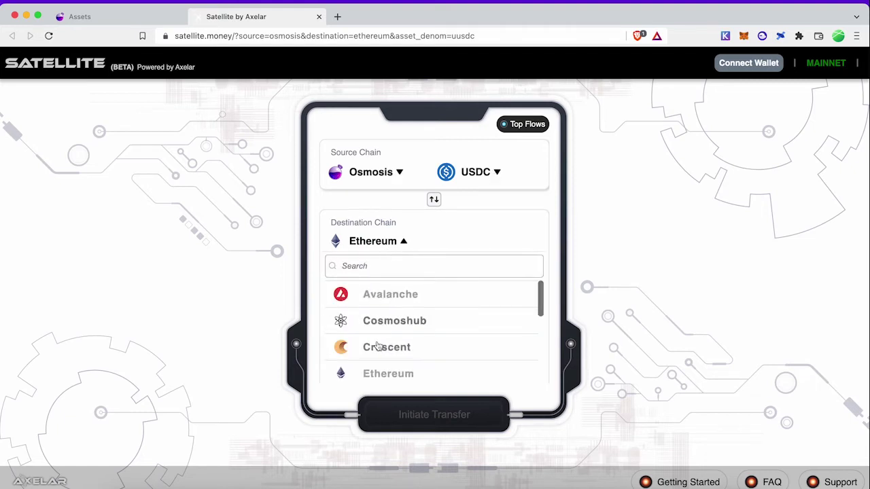
pyautogui.scroll(-2, 382, 344)
pyautogui.scroll(-1, 378, 346)
pyautogui.scroll(-1, 378, 346)
pyautogui.scroll(-2, 377, 344)
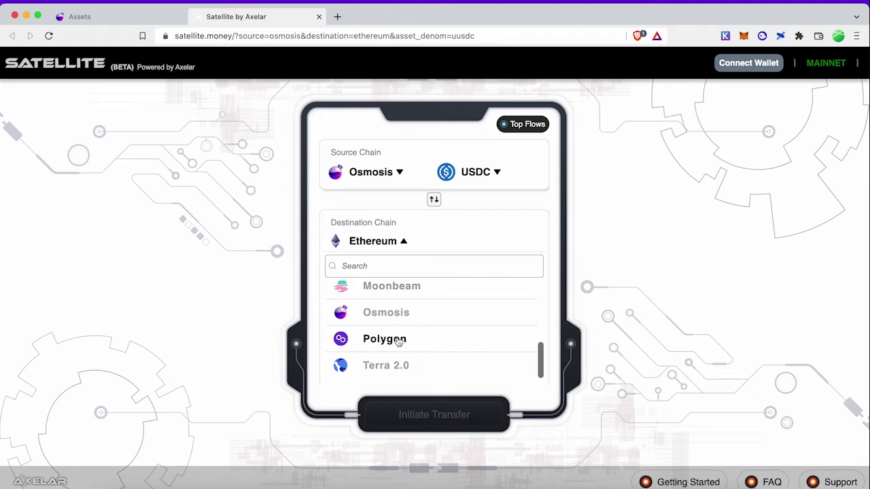
pyautogui.click(399, 342)
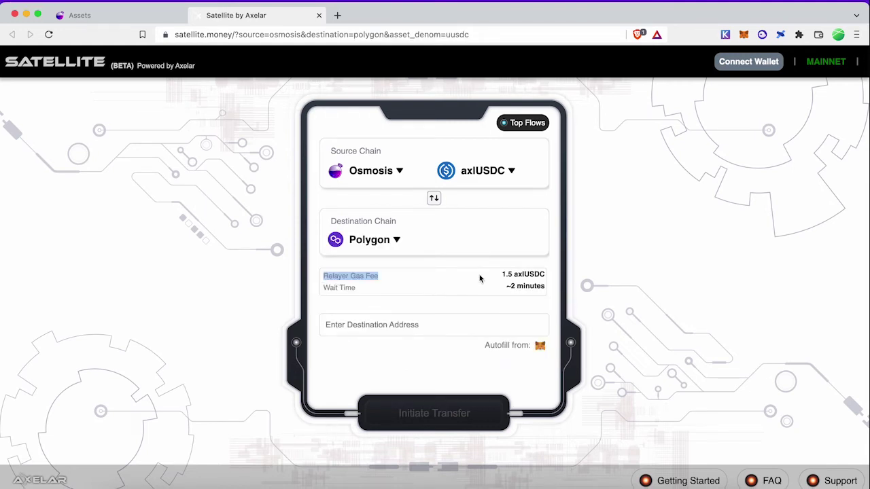
pyautogui.click(502, 274)
pyautogui.moveTo(501, 275); pyautogui.dragTo(548, 275)
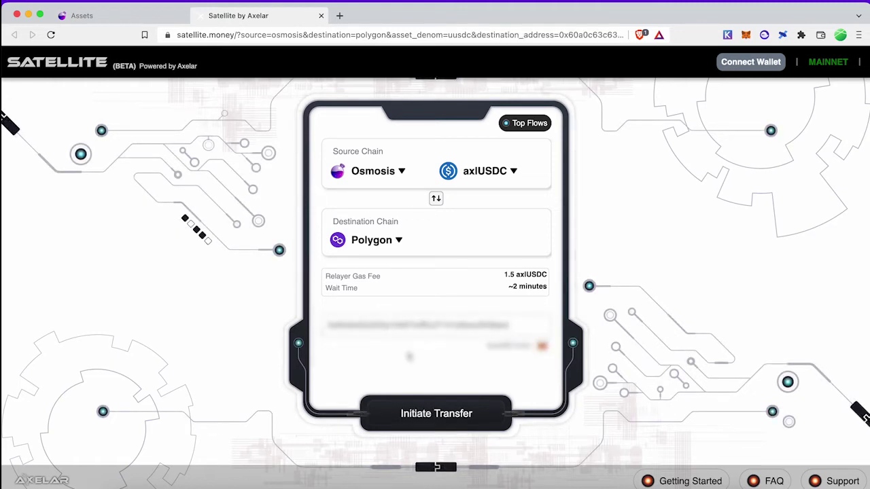
# Initiate the Polygon transfer, accept the axlUSDC warning and approve the Keplr connection
pyautogui.click(432, 416)
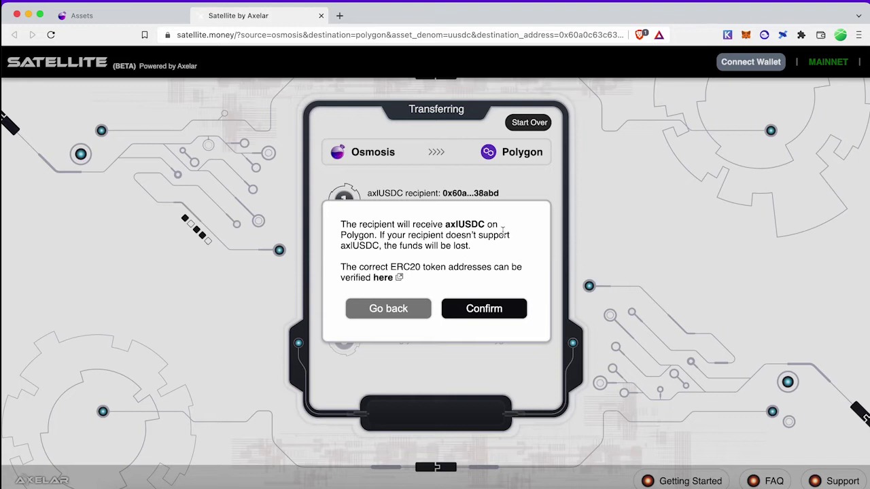
pyautogui.click(479, 311)
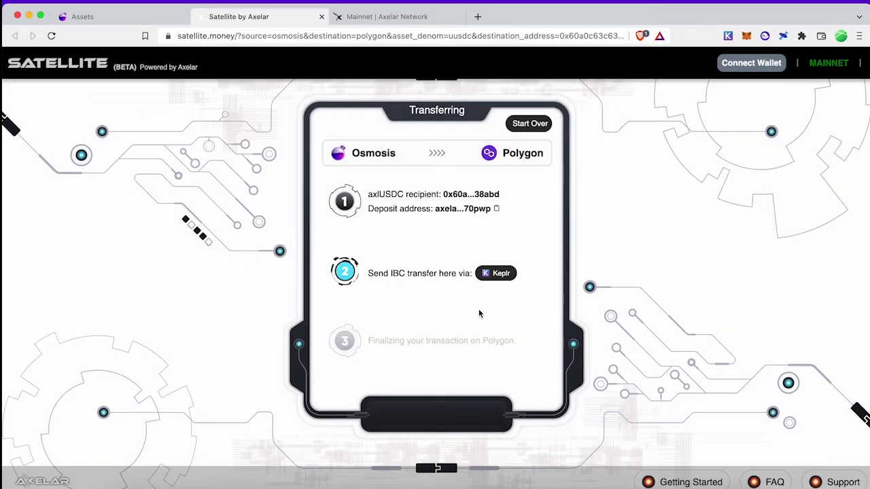
pyautogui.click(495, 273)
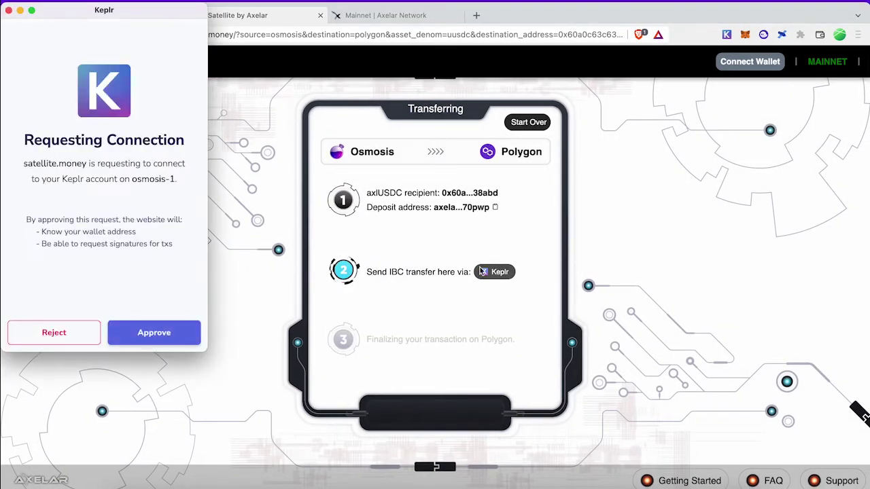
pyautogui.click(148, 332)
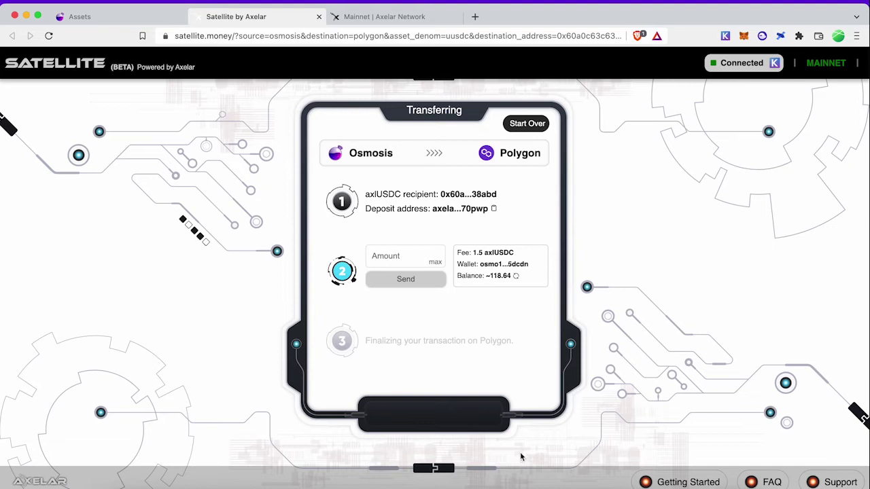
# Send the full 118.643 USDC balance through Keplr at the high fee
pyautogui.click(434, 265)
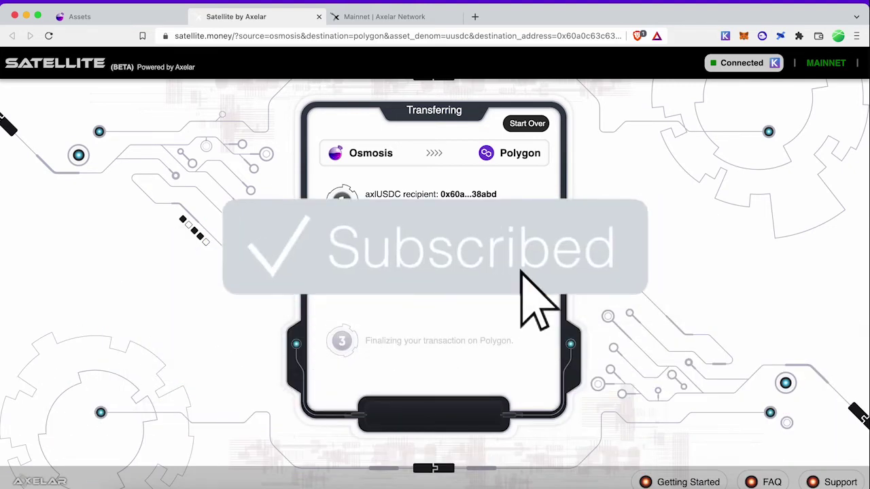
pyautogui.click(404, 277)
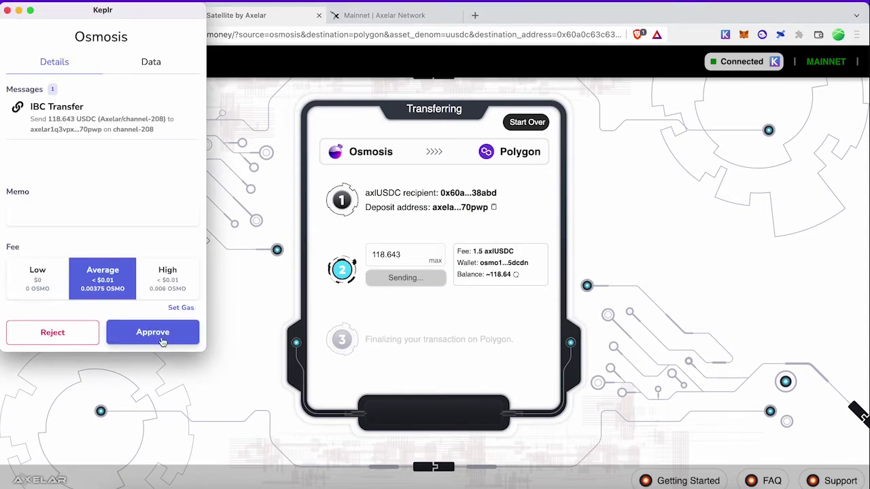
pyautogui.click(157, 291)
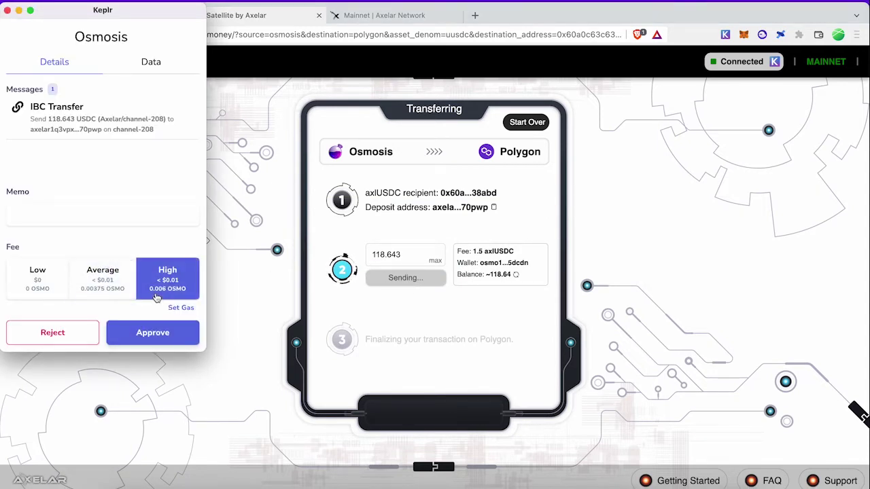
pyautogui.click(148, 333)
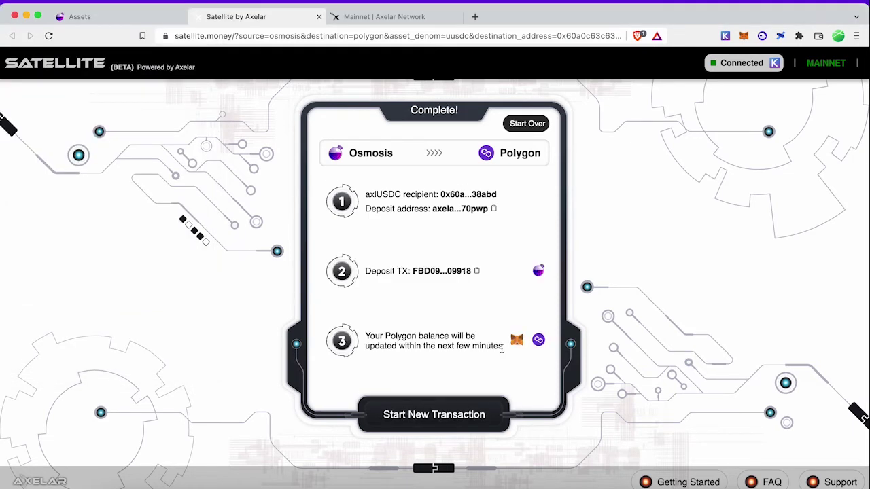
# Check on Polygonscan that 117.143 axlUSDC arrived on Polygon
pyautogui.moveTo(504, 348); pyautogui.dragTo(361, 350)
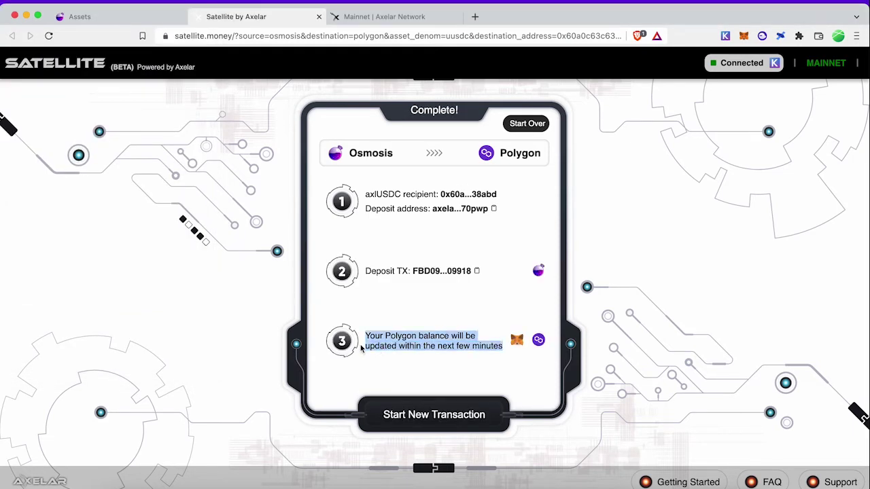
pyautogui.click(362, 348)
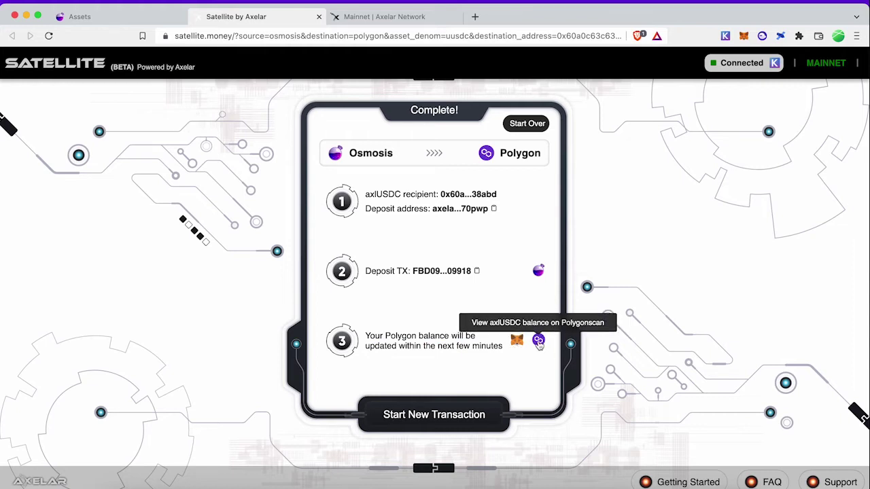
pyautogui.click(538, 340)
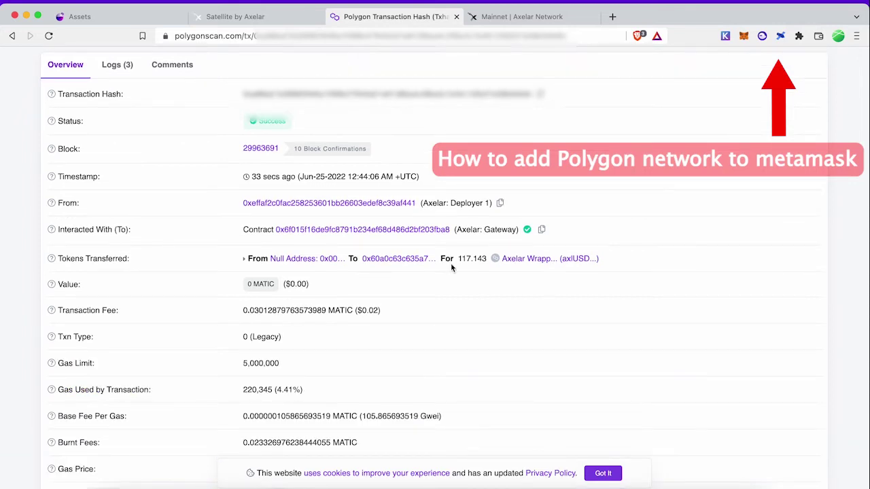
pyautogui.moveTo(458, 262); pyautogui.dragTo(490, 263)
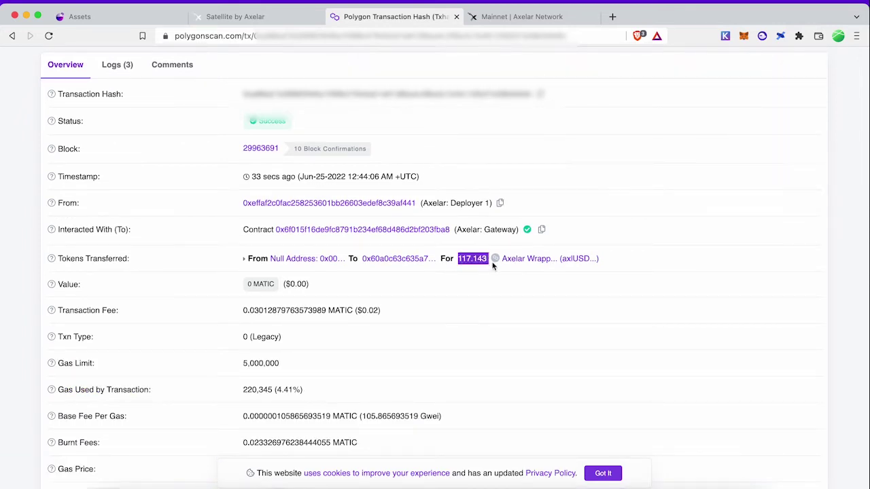
# Filter Axelar's asset list to Polygon and import its USDC token into MetaMask
pyautogui.press('super+w')
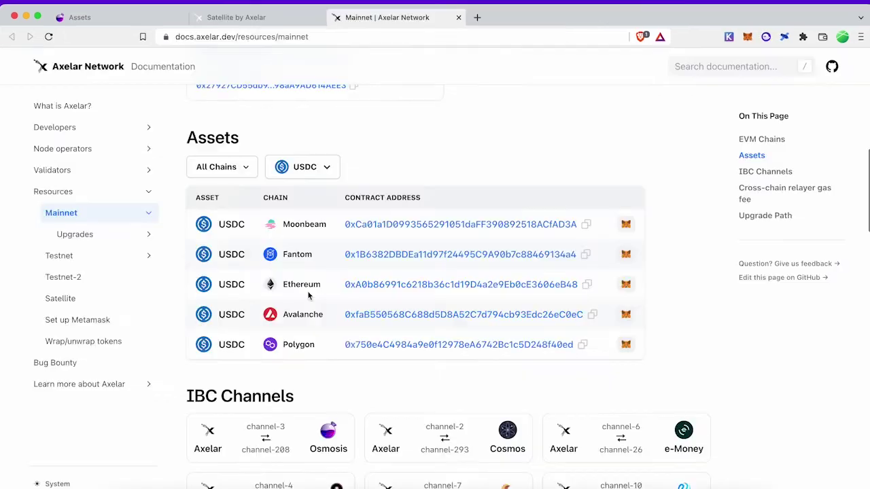
pyautogui.click(243, 169)
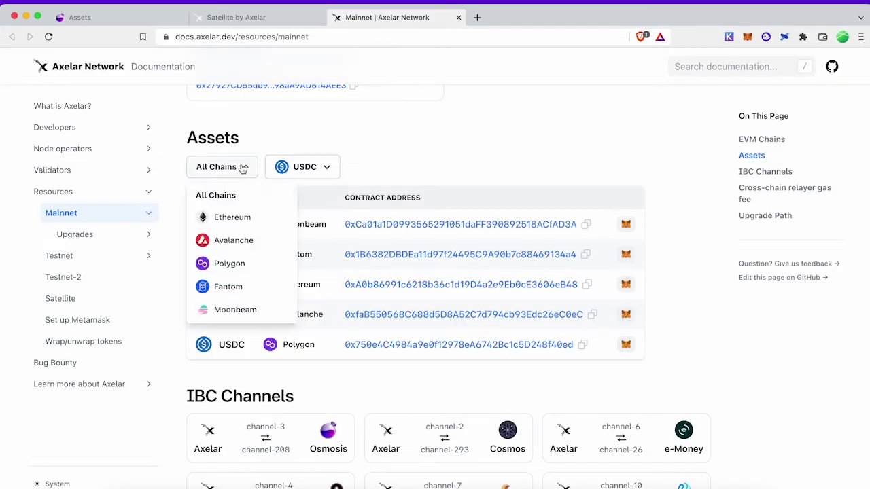
pyautogui.click(237, 263)
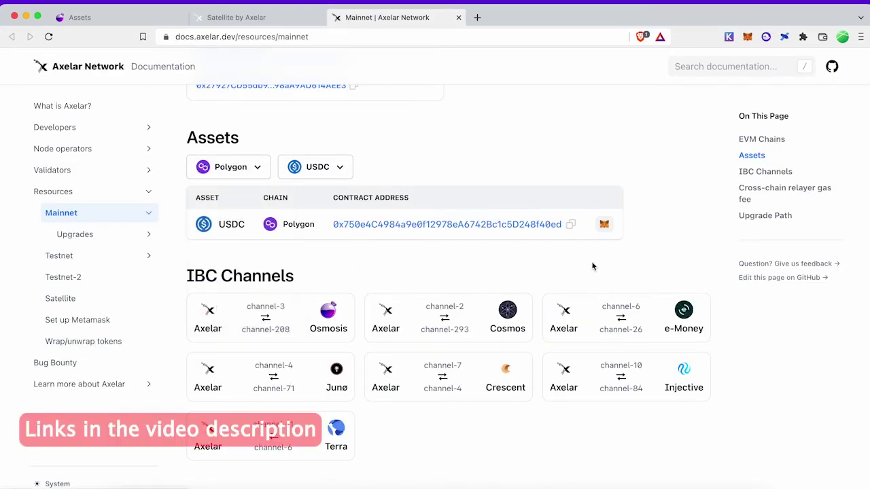
pyautogui.click(604, 225)
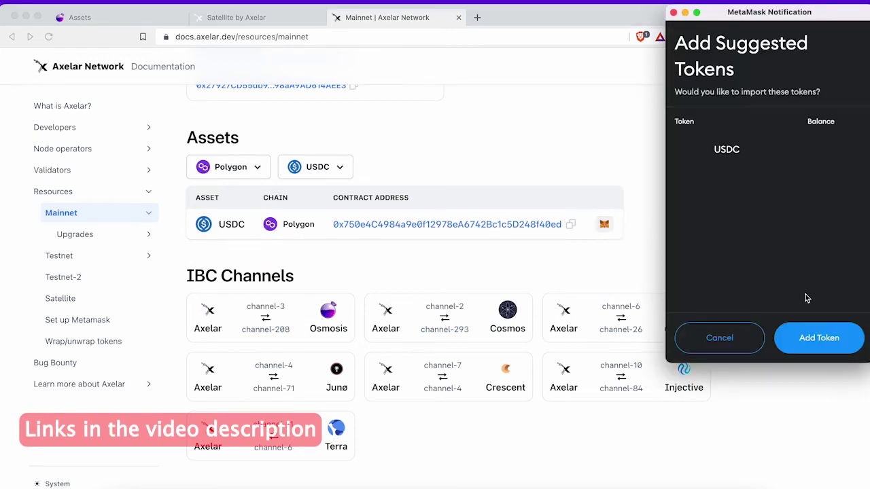
pyautogui.click(818, 339)
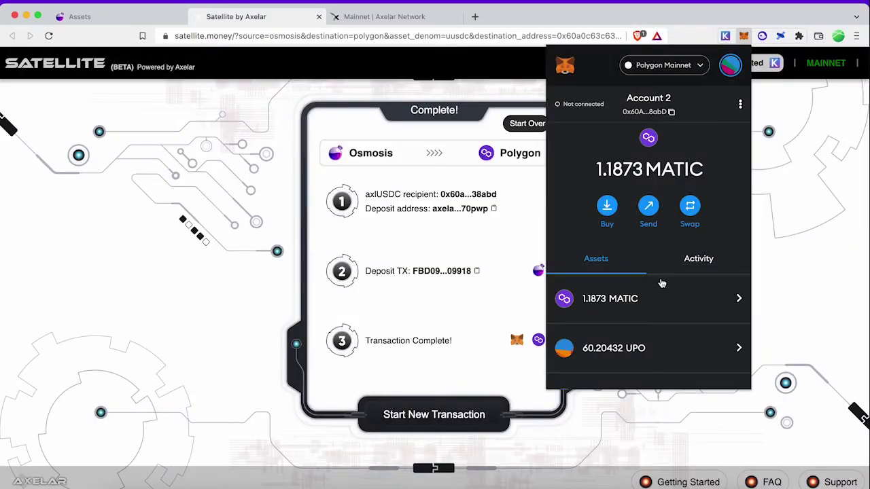
pyautogui.scroll(-2, 645, 305)
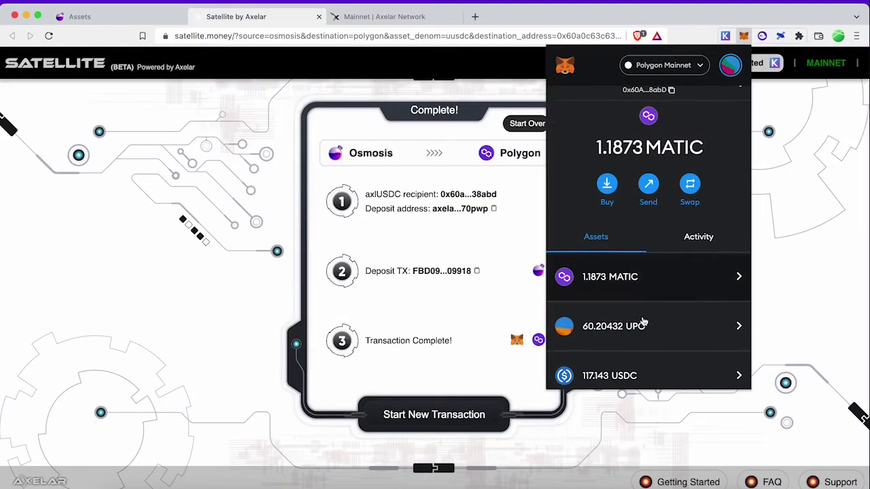
# Scroll the Axelar Twitter timeline and open Satellite's liquidity-pools tweet
pyautogui.click(633, 314)
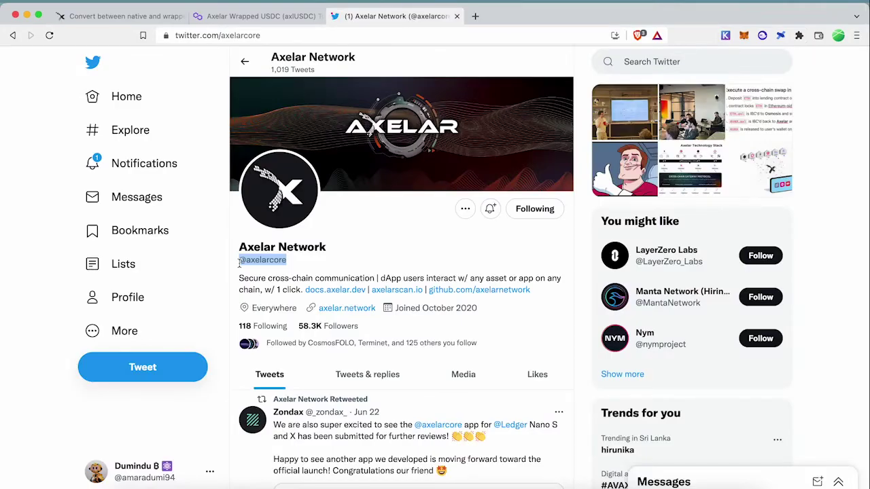
pyautogui.scroll(-5, 296, 307)
pyautogui.scroll(-5, 294, 306)
pyautogui.scroll(-5, 293, 306)
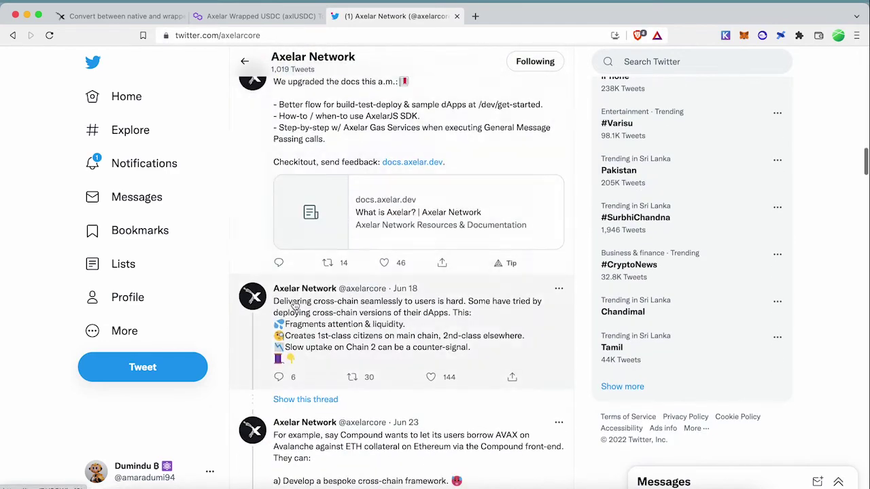
pyautogui.scroll(-3, 461, 279)
pyautogui.scroll(-3, 460, 279)
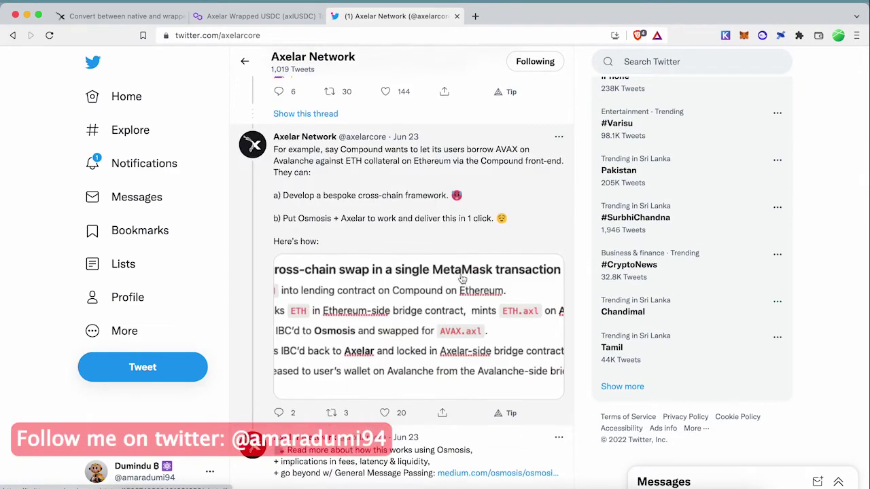
pyautogui.scroll(-3, 461, 279)
pyautogui.scroll(-5, 462, 280)
pyautogui.scroll(-3, 462, 279)
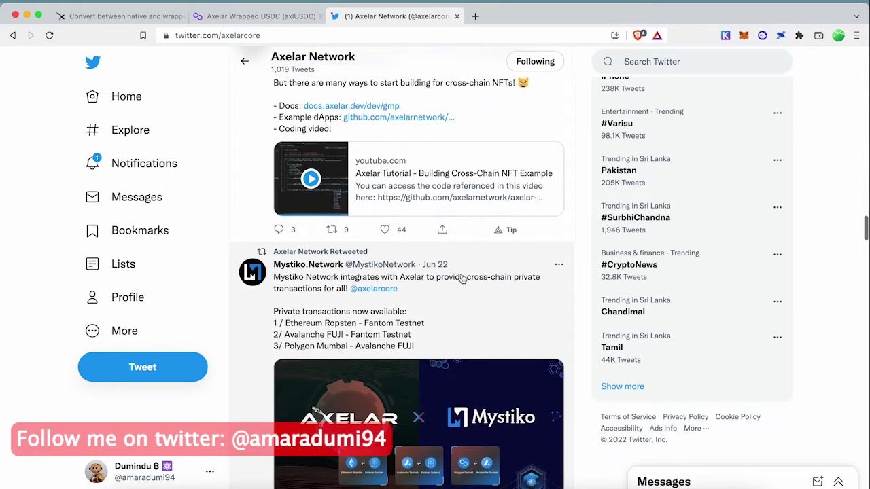
pyautogui.scroll(-4, 462, 279)
pyautogui.scroll(-1, 462, 279)
pyautogui.scroll(-3, 462, 279)
pyautogui.scroll(-4, 462, 279)
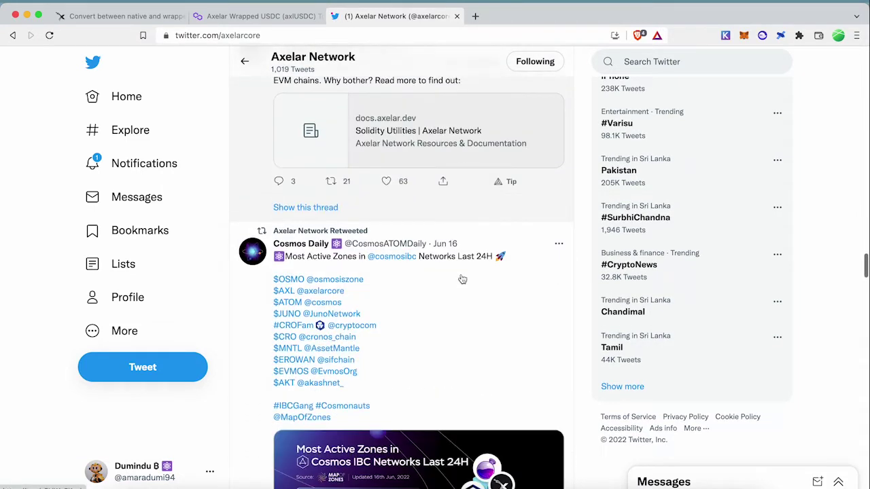
pyautogui.scroll(-3, 461, 279)
pyautogui.scroll(-5, 460, 280)
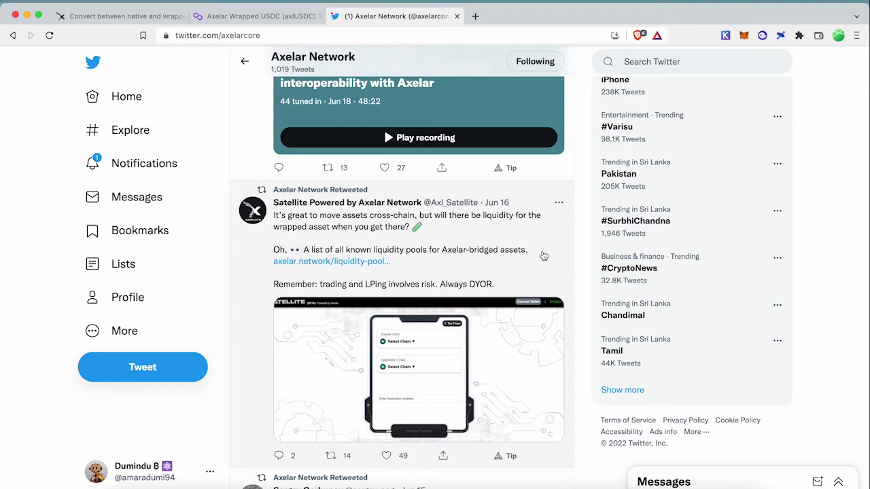
pyautogui.moveTo(541, 254)
pyautogui.mouseDown()
pyautogui.moveTo(256, 249)
pyautogui.moveTo(273, 215)
pyautogui.mouseUp()
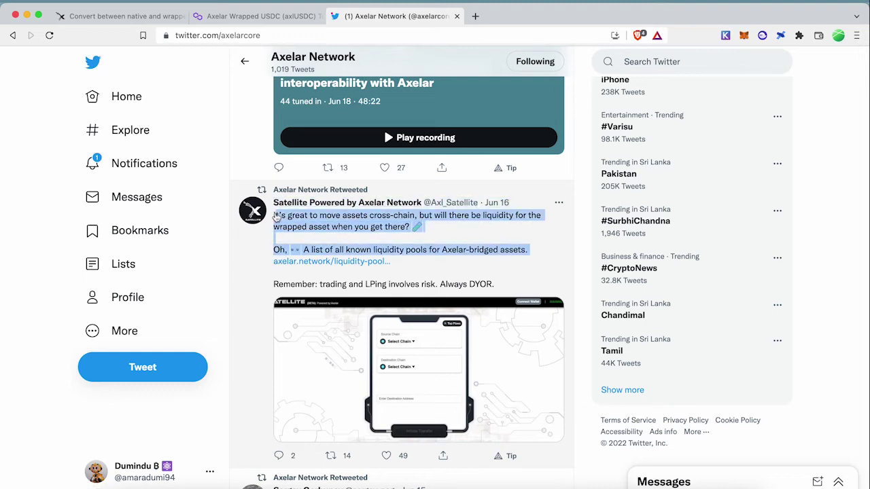
pyautogui.click(514, 268)
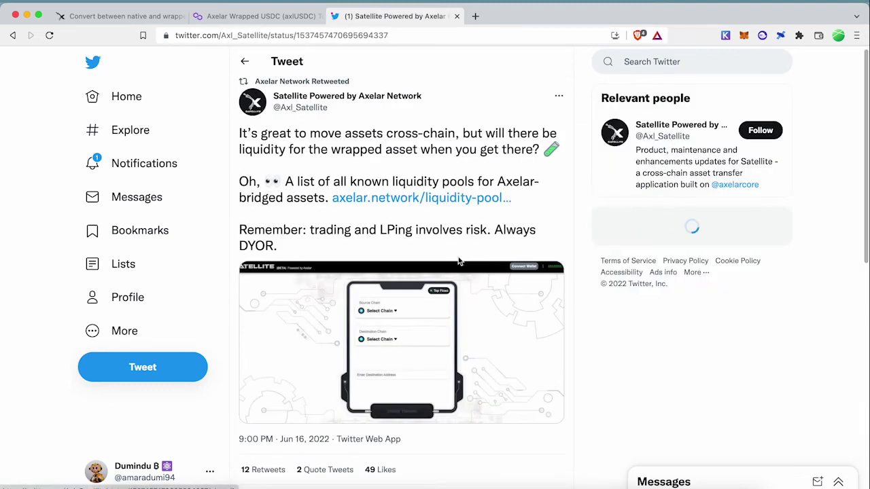
# Follow the tweet's link to Axelar's pool list and open the Curve Polygon axlUSDC/USDC pool
pyautogui.click(387, 205)
pyautogui.scroll(-3, 230, 271)
pyautogui.scroll(-5, 230, 272)
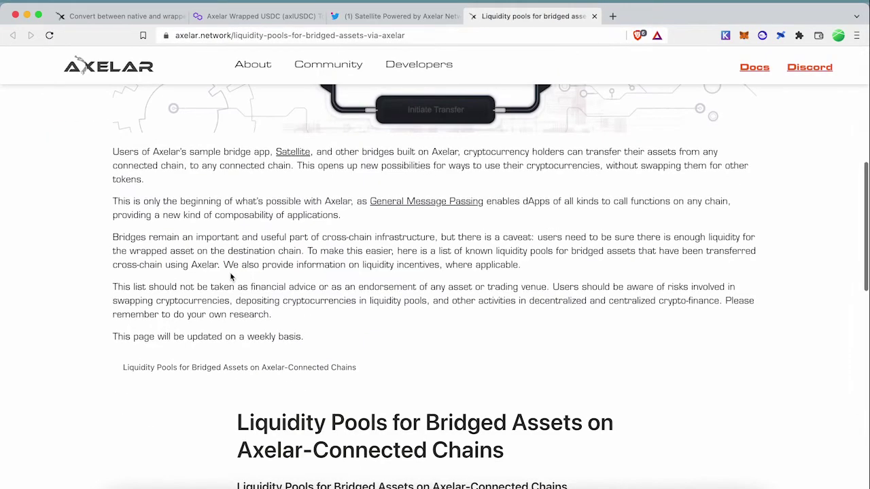
pyautogui.scroll(-2, 229, 272)
pyautogui.scroll(-3, 230, 271)
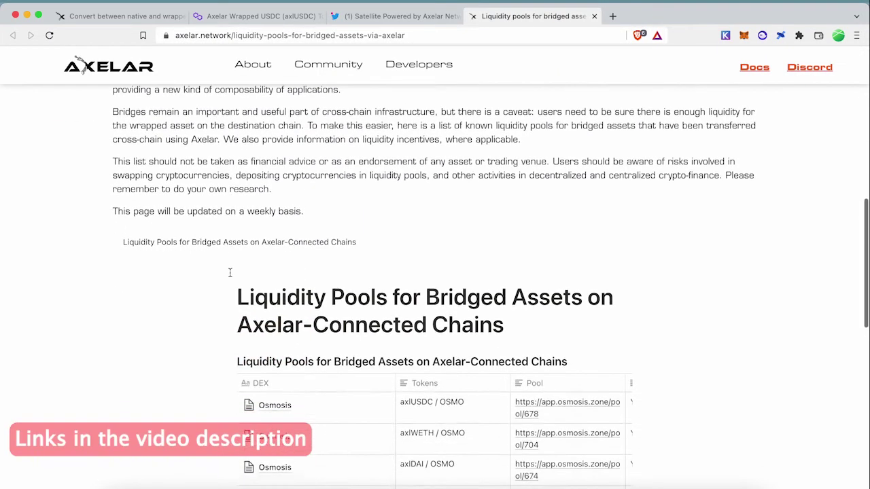
pyautogui.scroll(-5, 229, 271)
pyautogui.scroll(3, 229, 273)
pyautogui.scroll(-3, 230, 272)
pyautogui.tripleClick(431, 366)
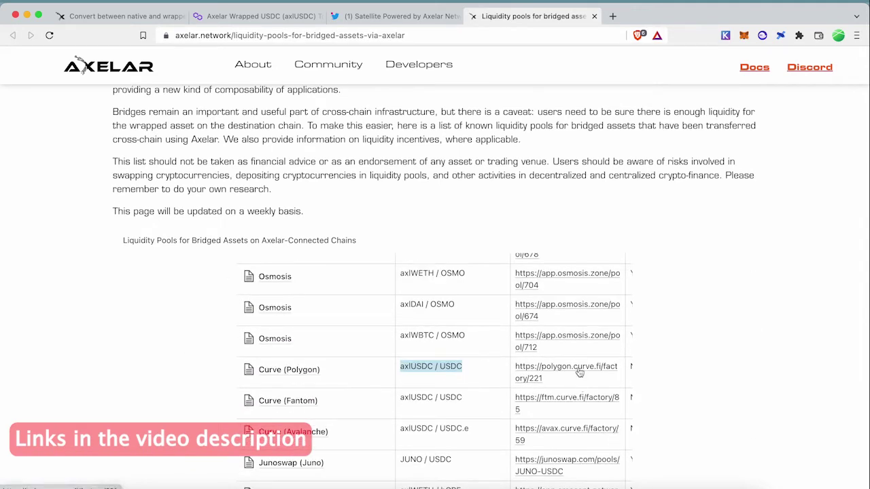
pyautogui.click(544, 368)
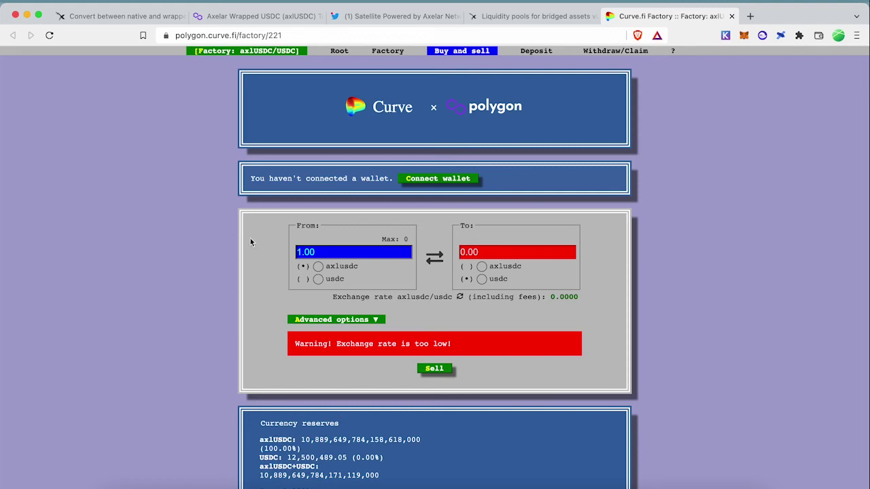
# Connect MetaMask to Curve and enter the full 116.143 axlUSDC, quoting about 115.97 USDC
pyautogui.click(442, 182)
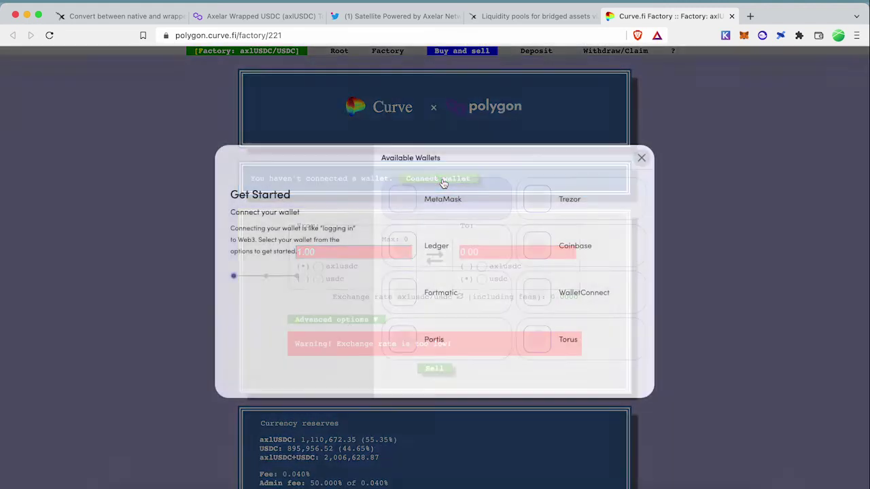
pyautogui.click(442, 204)
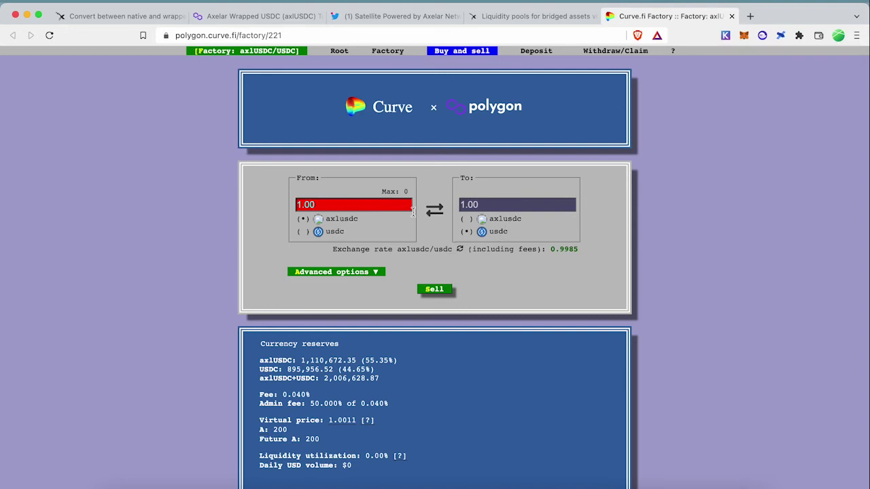
pyautogui.scroll(-1, 401, 217)
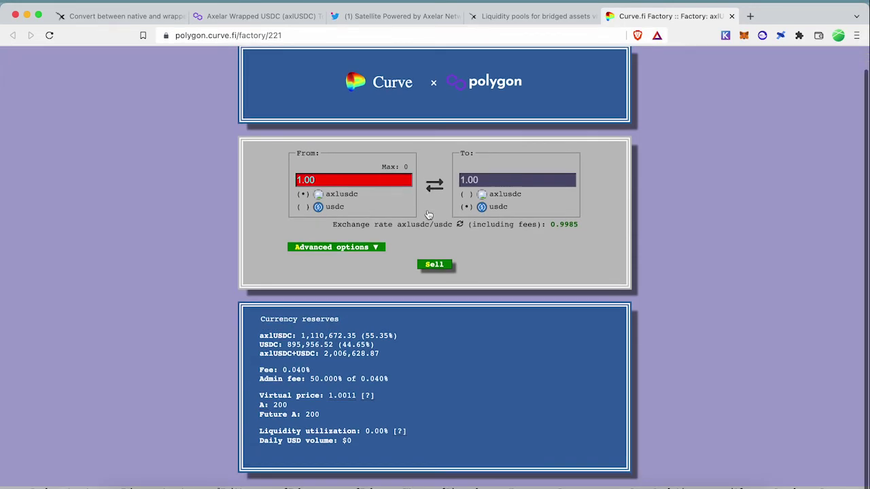
pyautogui.scroll(1, 380, 220)
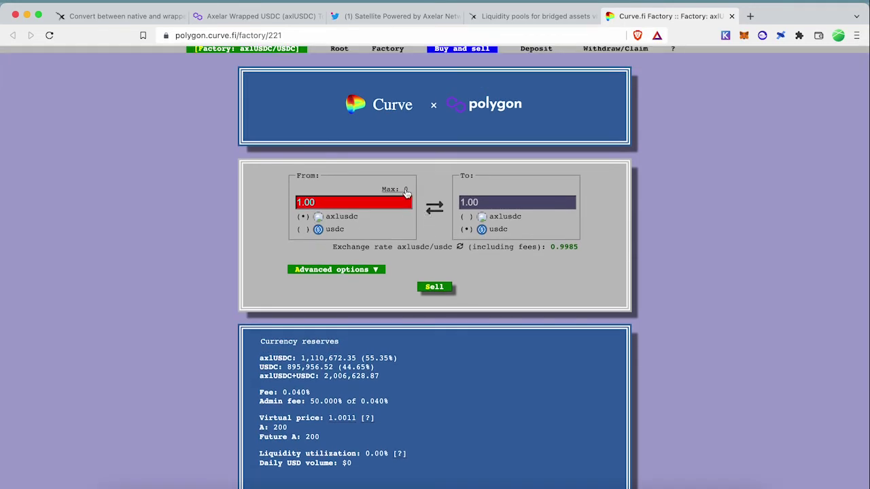
pyautogui.click(405, 190)
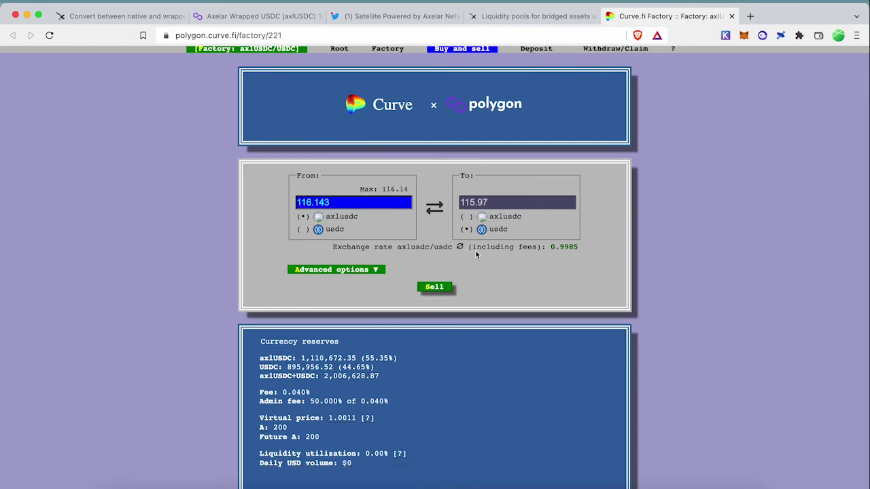
pyautogui.moveTo(467, 251); pyautogui.dragTo(571, 257)
# Sell the axlUSDC on Curve and approve its spending in MetaMask
pyautogui.click(440, 289)
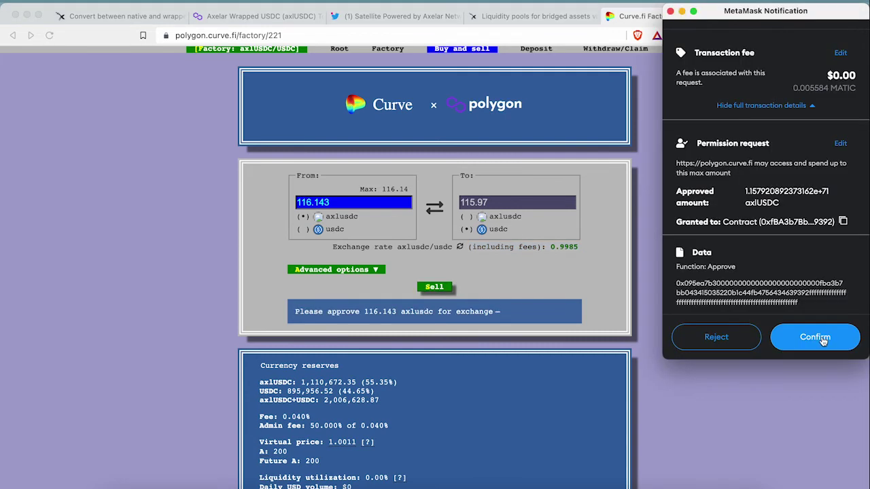
pyautogui.click(820, 338)
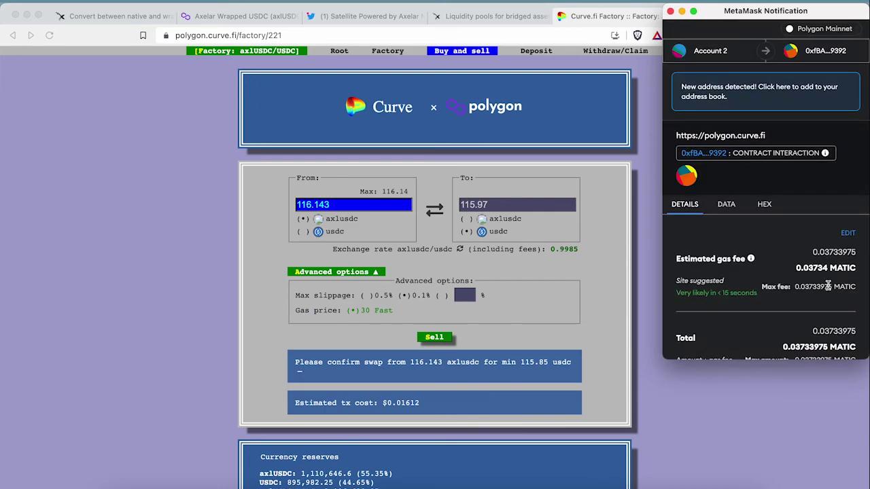
pyautogui.scroll(-2, 747, 330)
# Confirm the swap, then copy the USD Coin (PoS) contract address from its Polygonscan token page
pyautogui.click(816, 343)
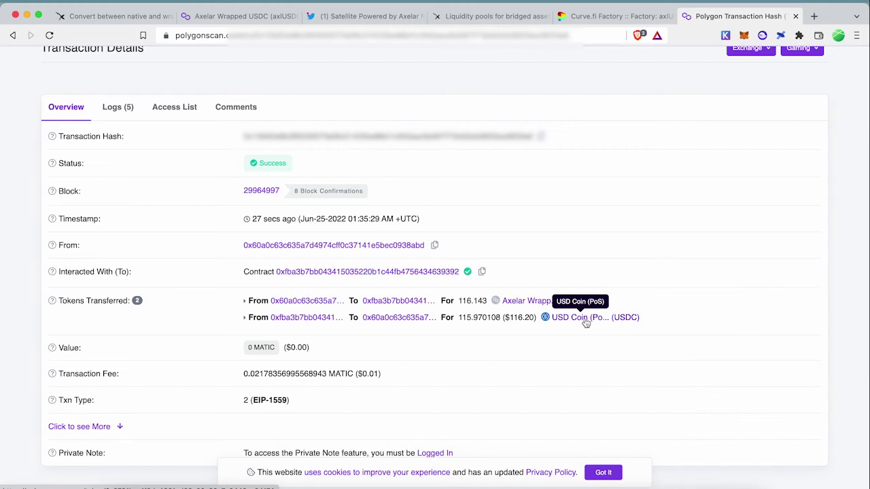
pyautogui.click(584, 319)
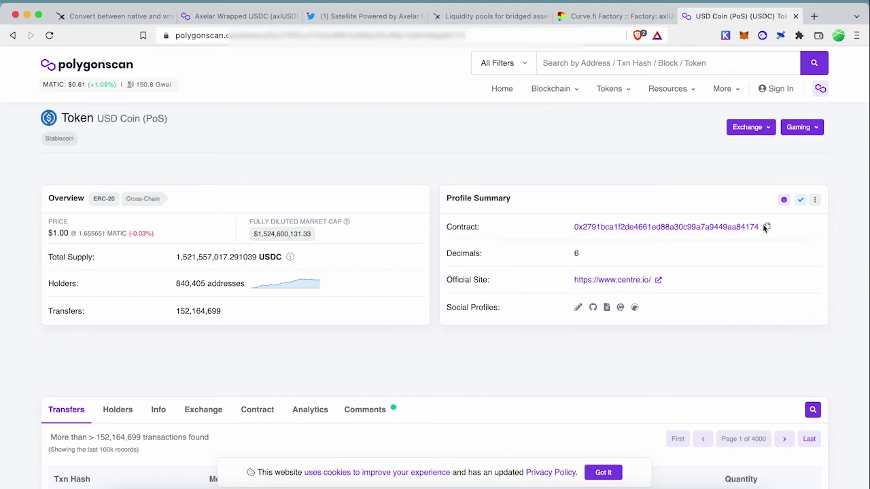
pyautogui.click(766, 227)
# Import the pasted USDC contract address into MetaMask as USD Coin (PoS) on Polygon Mainnet
pyautogui.click(744, 38)
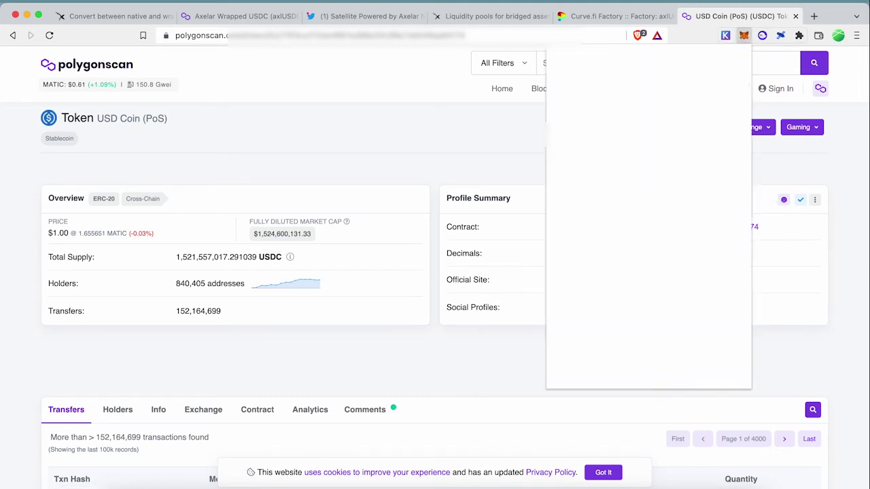
pyautogui.scroll(-1, 576, 263)
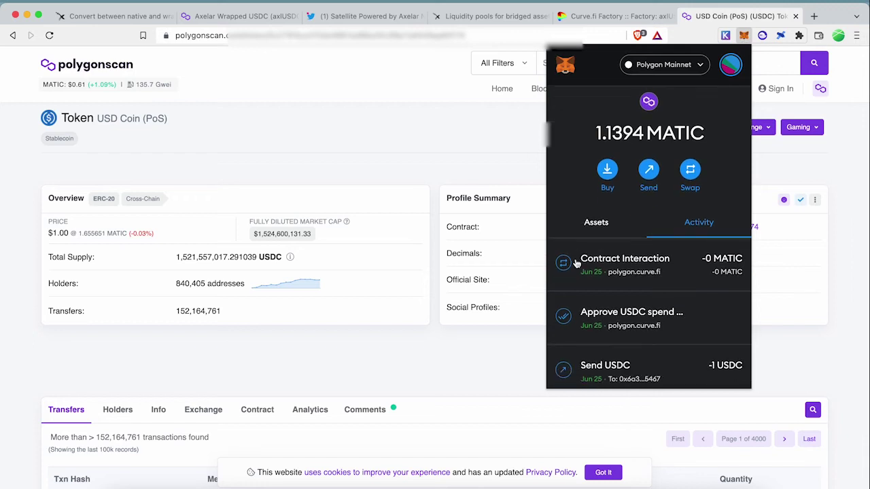
pyautogui.click(600, 228)
pyautogui.scroll(-2, 632, 326)
pyautogui.click(641, 365)
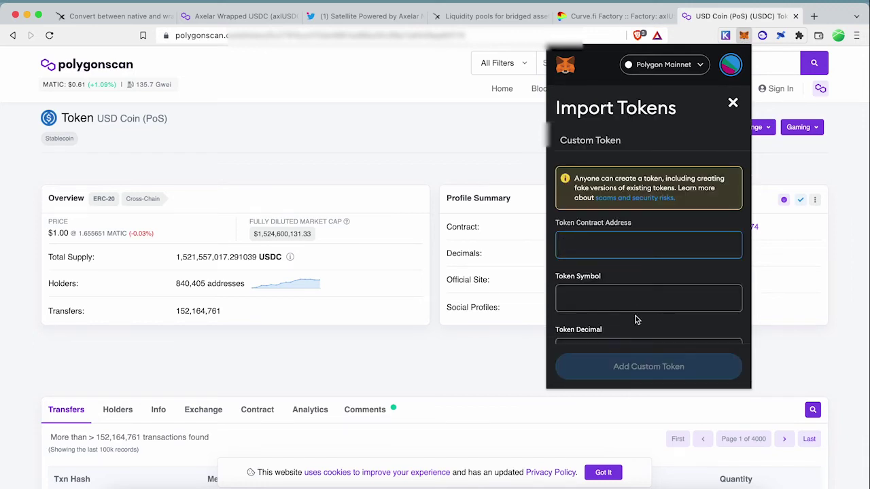
pyautogui.press('super+v')
pyautogui.click(618, 367)
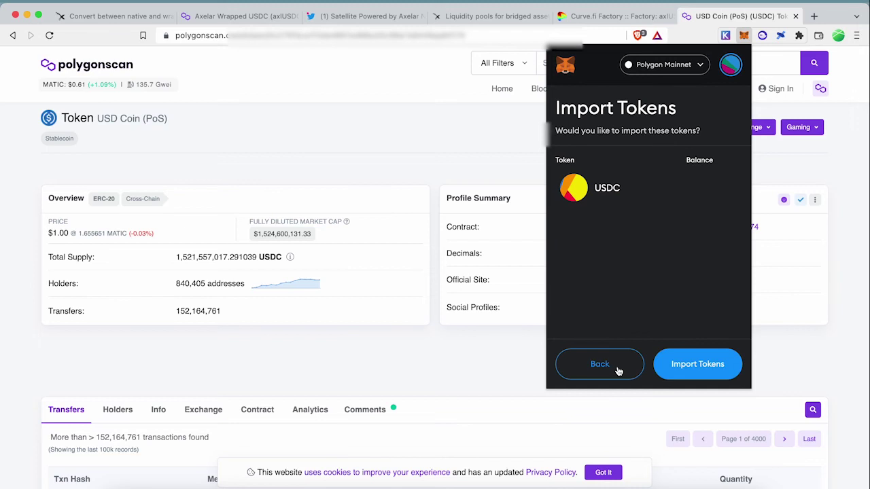
pyautogui.click(695, 365)
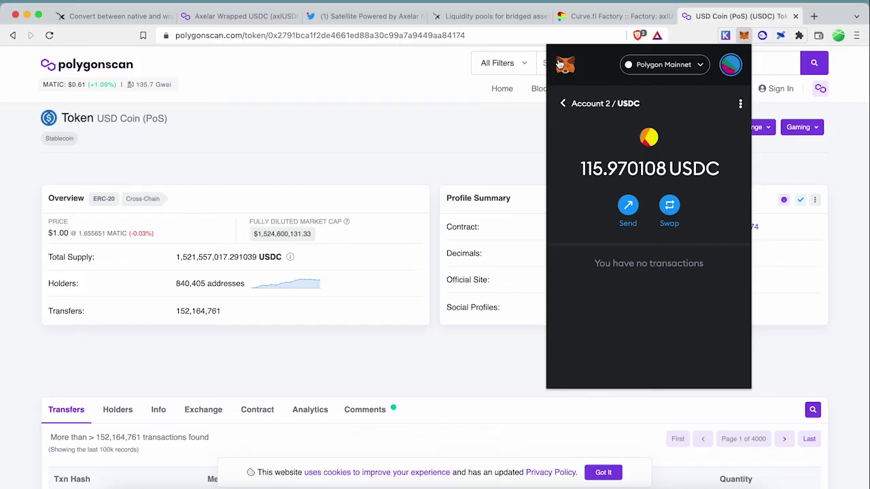
# Fill in a USDC send of the full 114.970108 balance to the recent exchange address
pyautogui.click(563, 106)
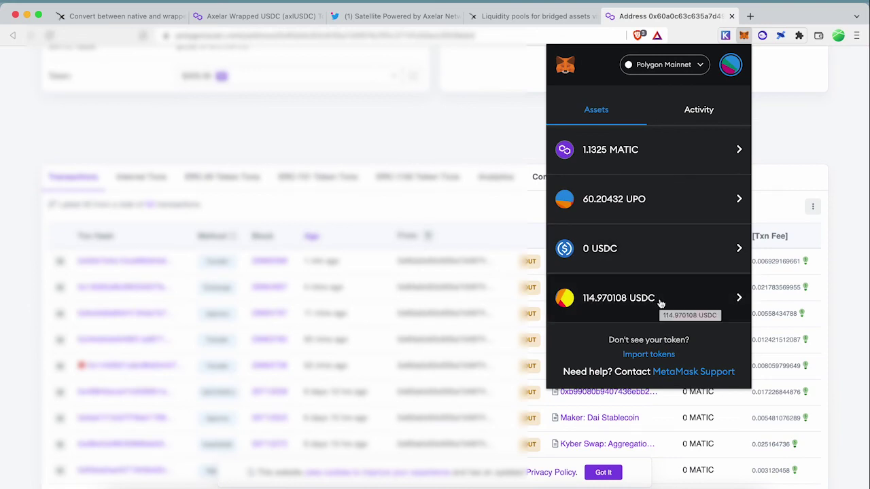
pyautogui.click(661, 303)
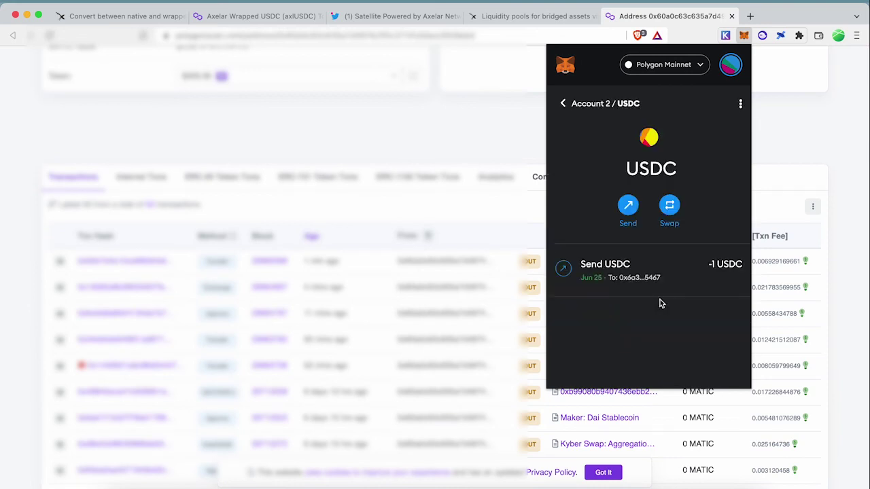
pyautogui.click(625, 216)
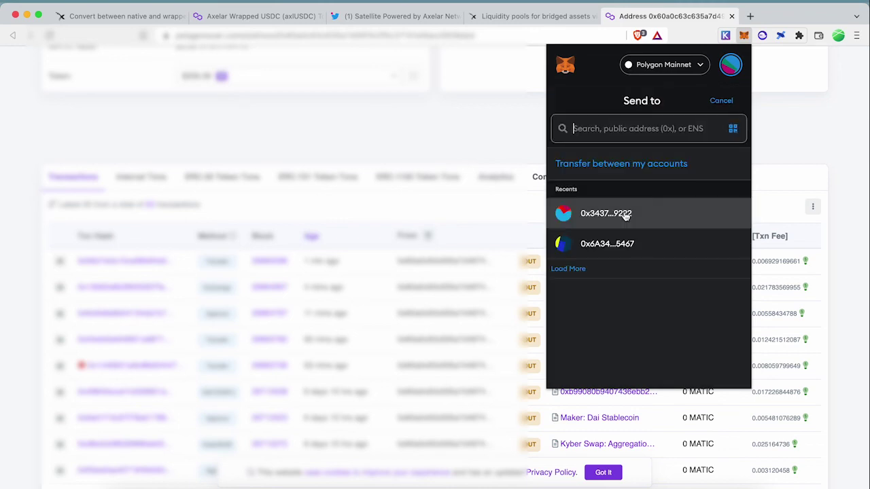
pyautogui.click(603, 242)
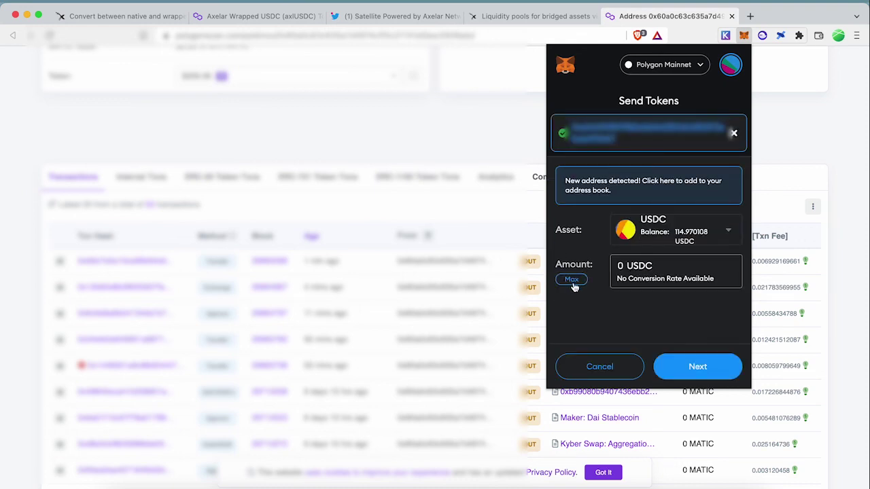
pyautogui.click(573, 281)
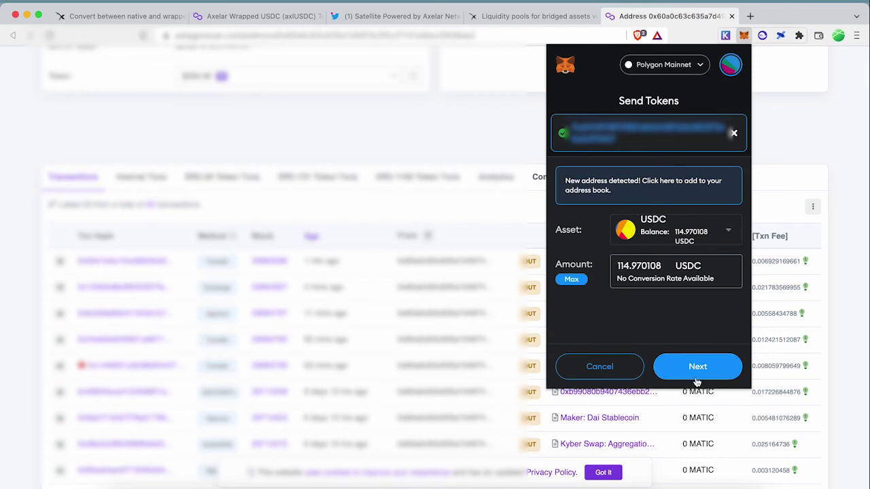